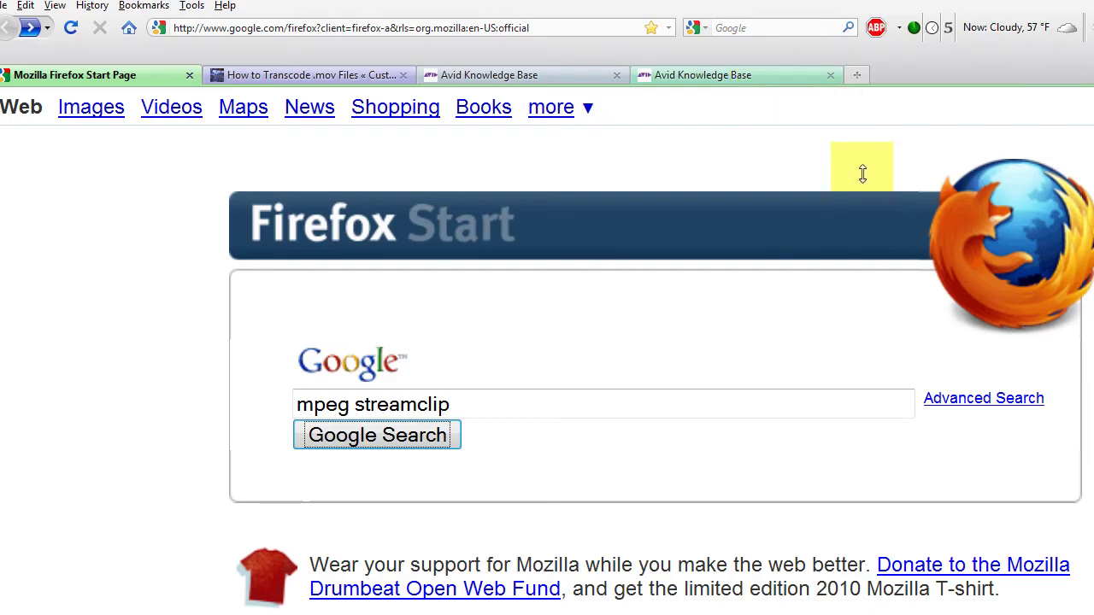
# Step: Enter 'mpeg streamclip' in the Google search box on the Firefox Start page
pyautogui.click(536, 411)
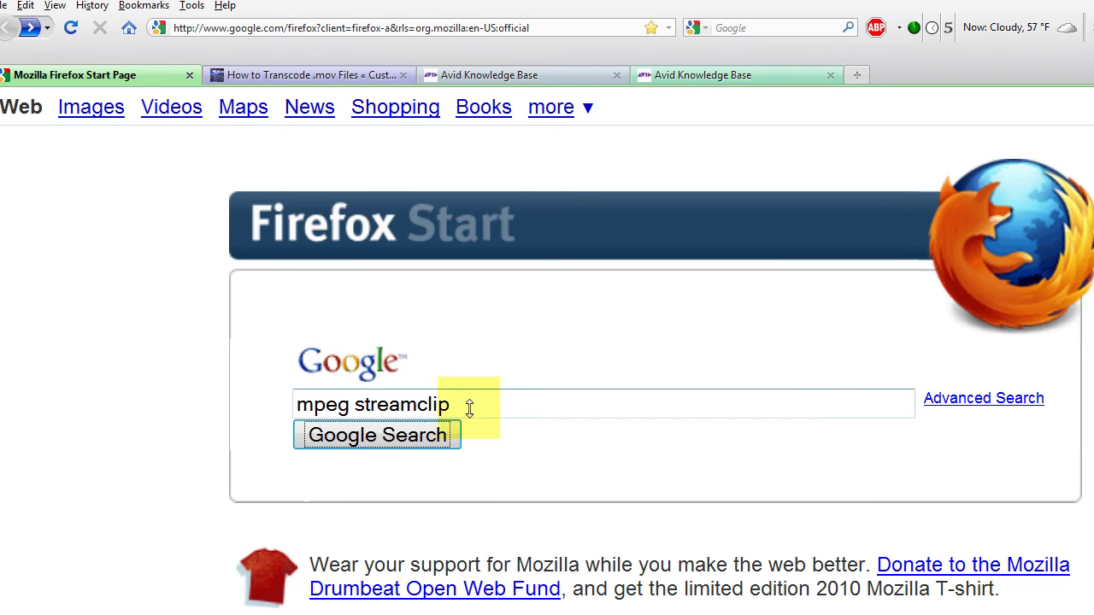
# Step: Search Google for mpeg streamclip and go to the Squared 5 MPEG Streamclip Windows download page
pyautogui.click(367, 437)
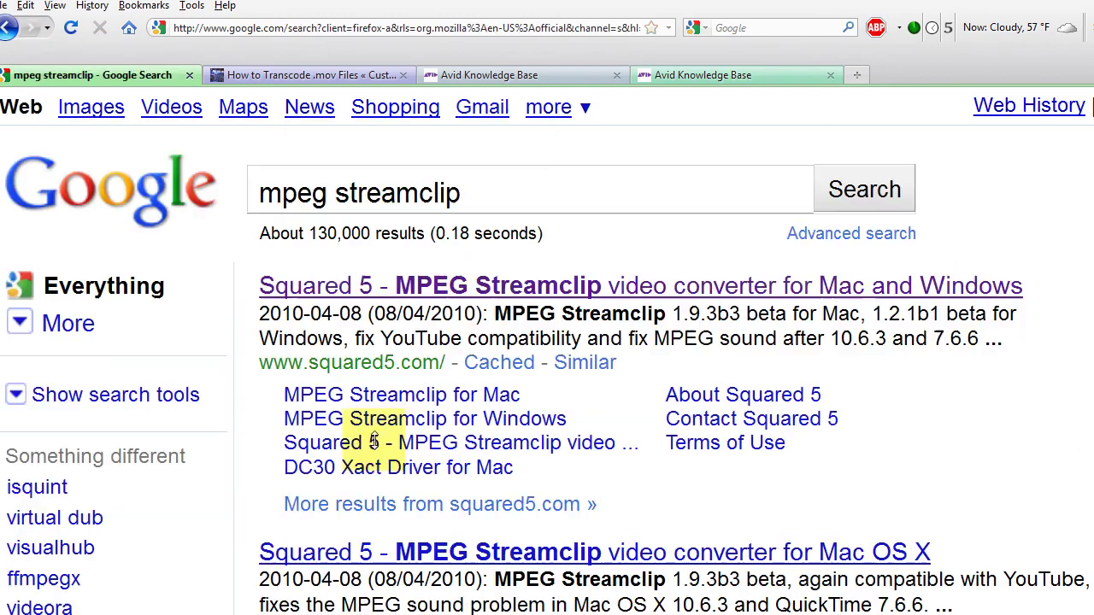
pyautogui.click(477, 285)
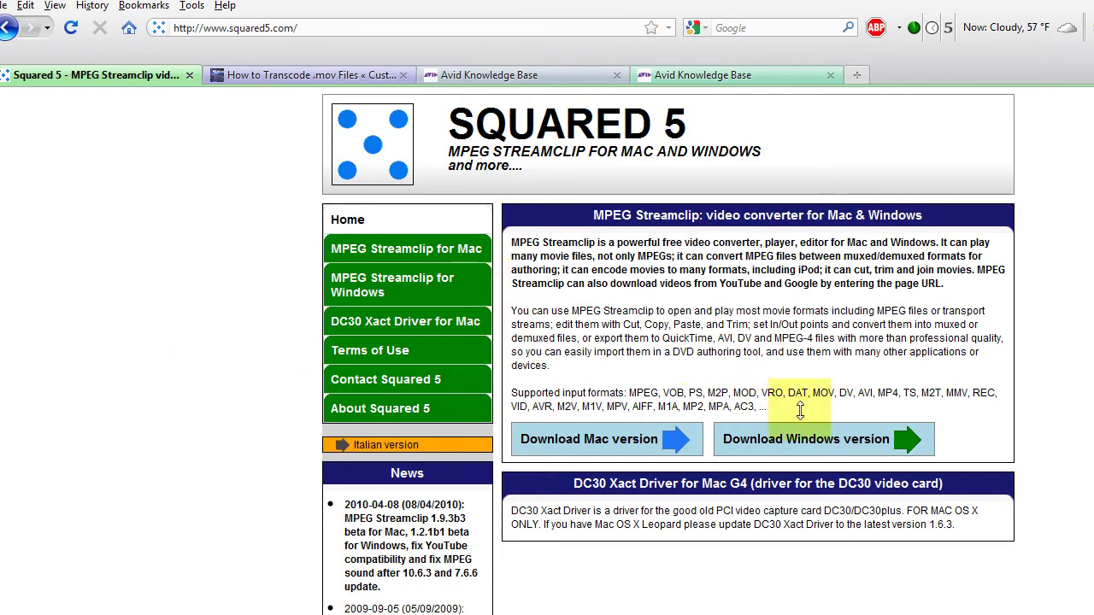
pyautogui.click(804, 432)
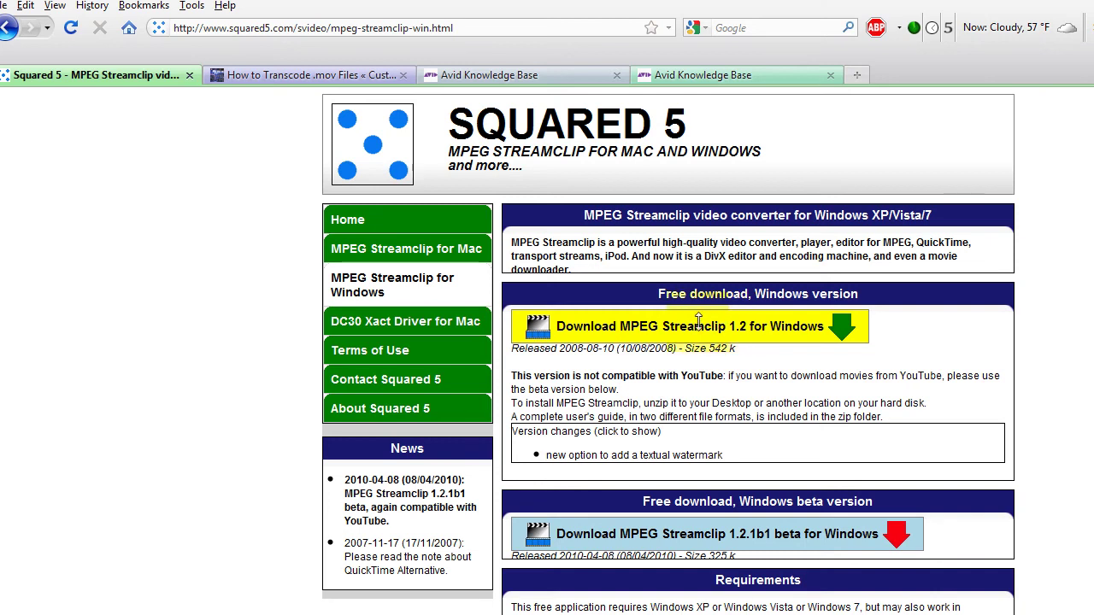
# Step: Rerun the Avid 263545 search and open the Avid QuickTime Codecs LE 2.1 Knowledge Base article
pyautogui.click(731, 86)
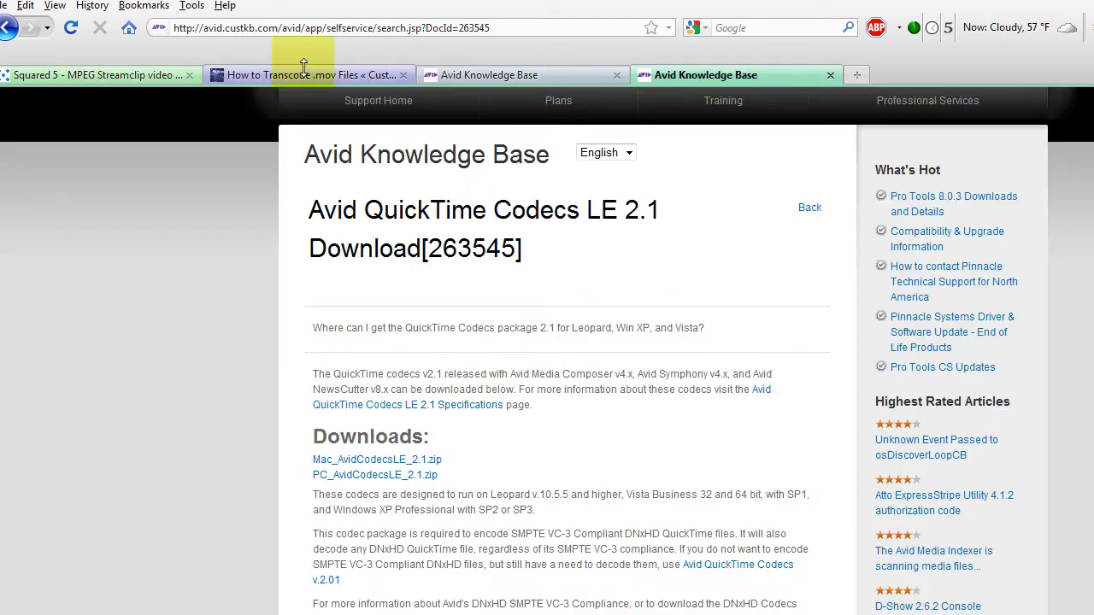
pyautogui.click(7, 29)
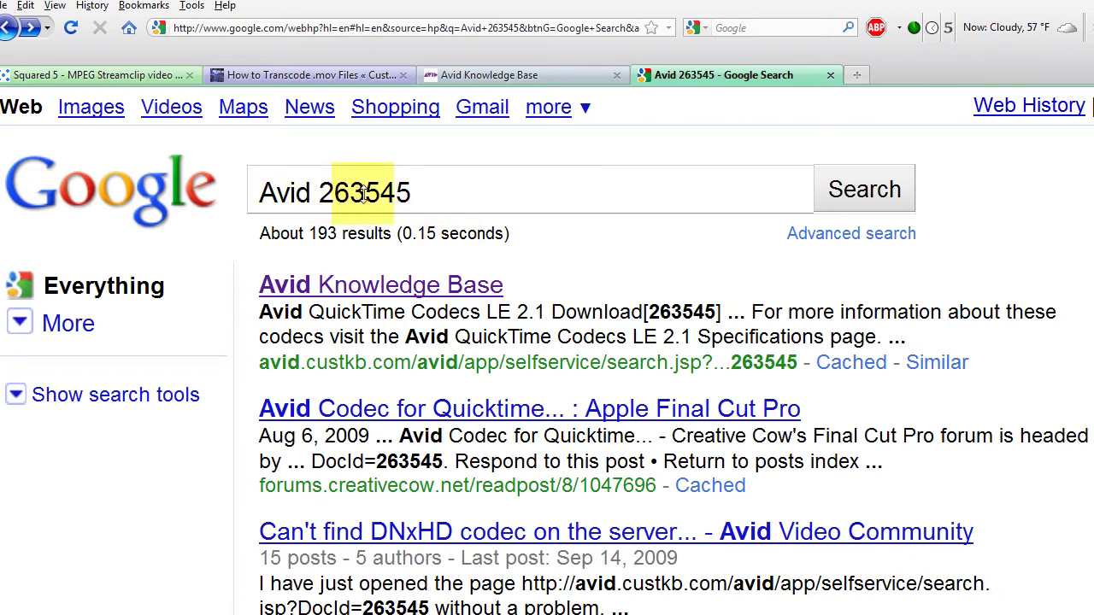
pyautogui.click(822, 192)
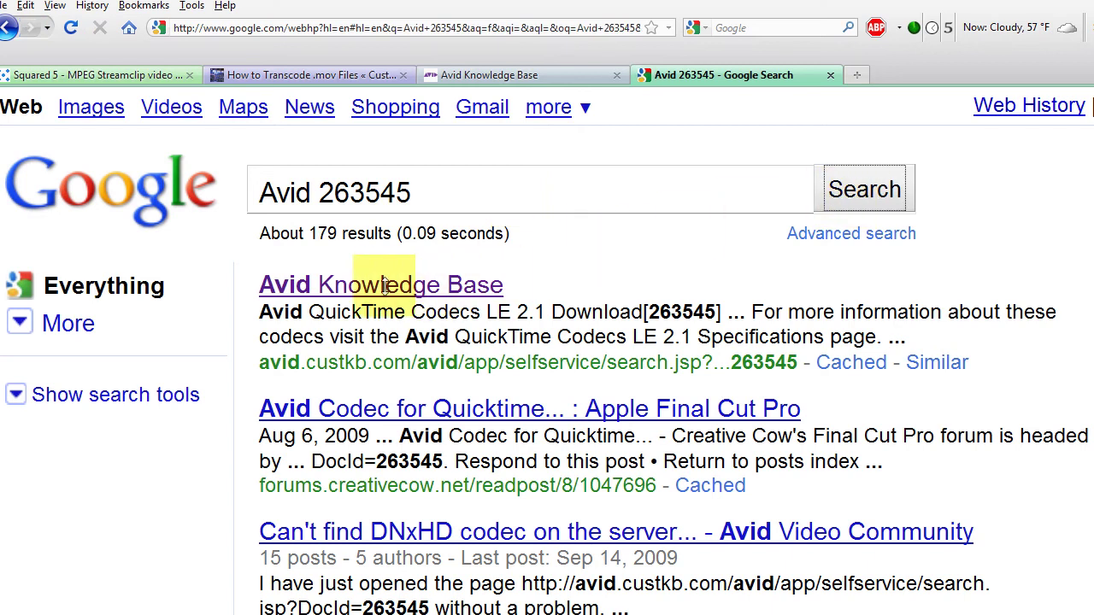
pyautogui.click(386, 286)
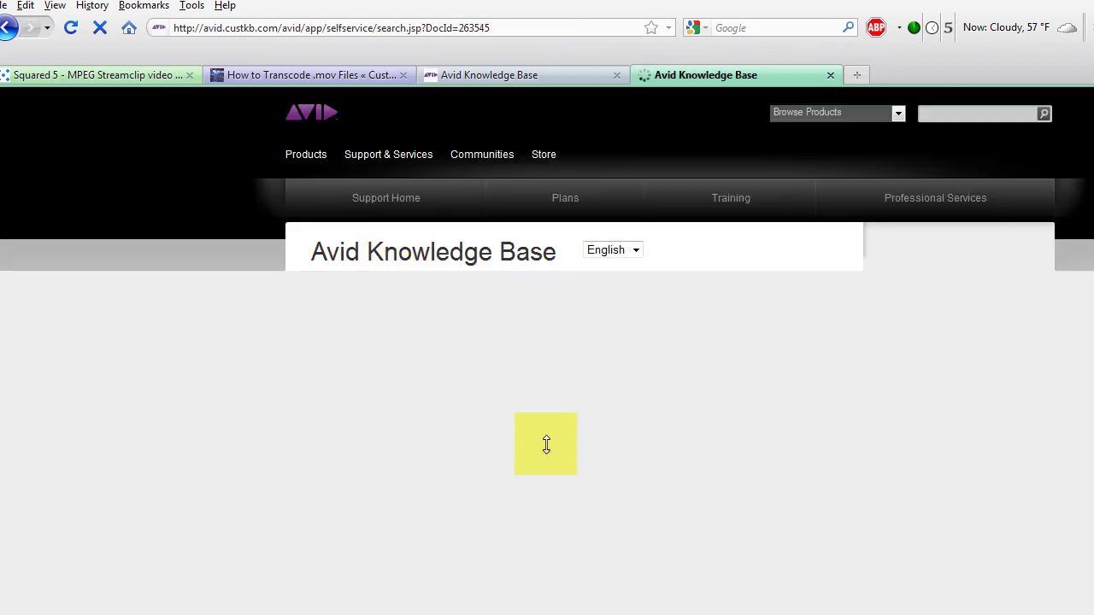
pyautogui.scroll(-2, 593, 453)
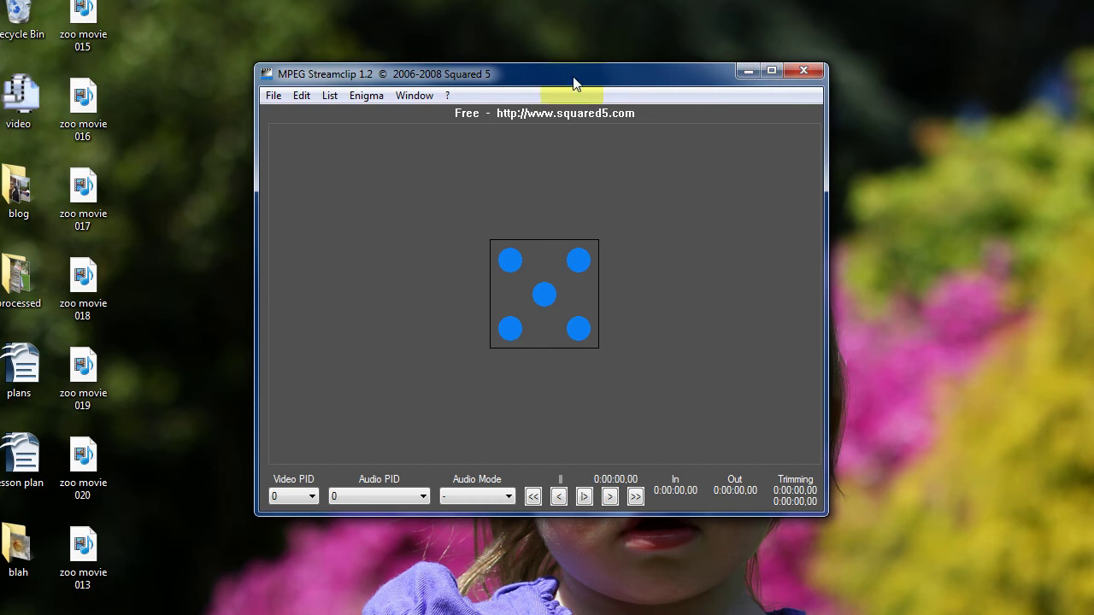
# Step: Open MPEG Streamclip's Batch List window from the List menu
pyautogui.moveTo(578, 73); pyautogui.dragTo(562, 85)
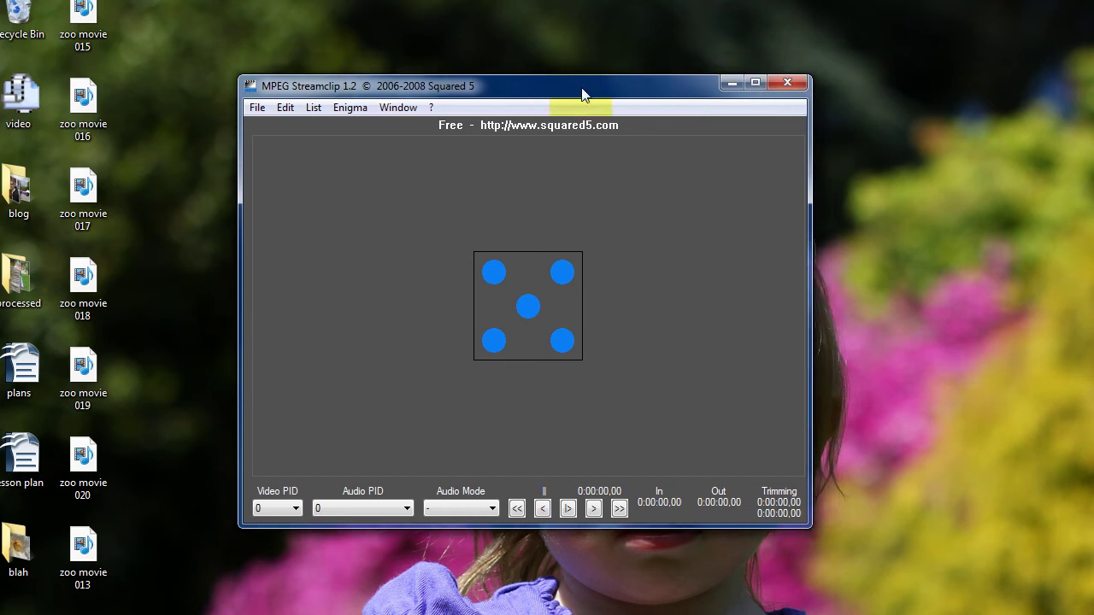
pyautogui.click(315, 109)
pyautogui.click(338, 129)
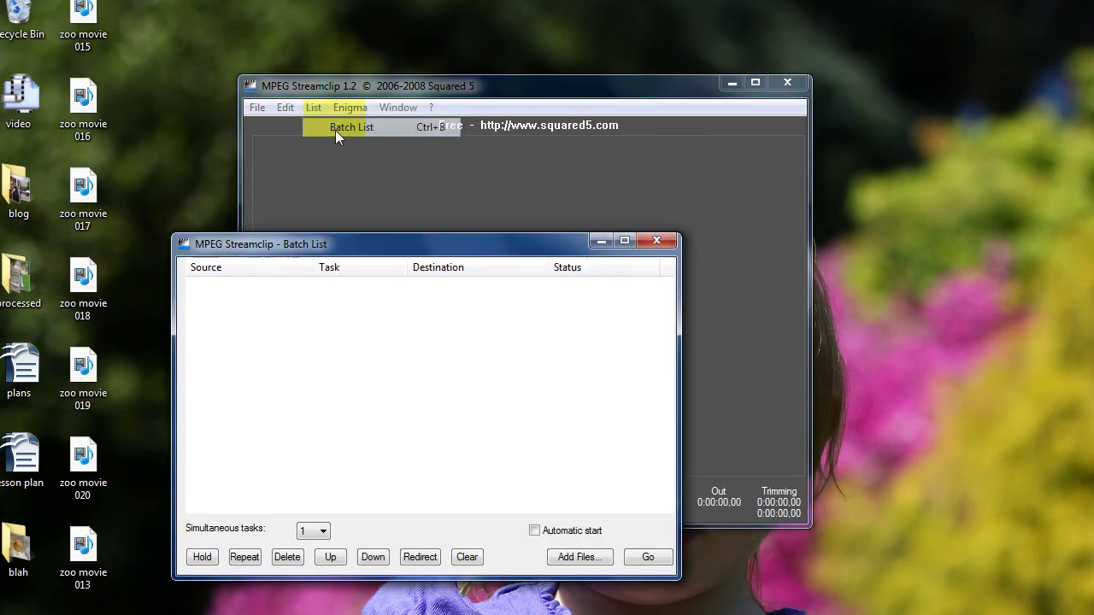
pyautogui.moveTo(398, 237); pyautogui.dragTo(534, 148)
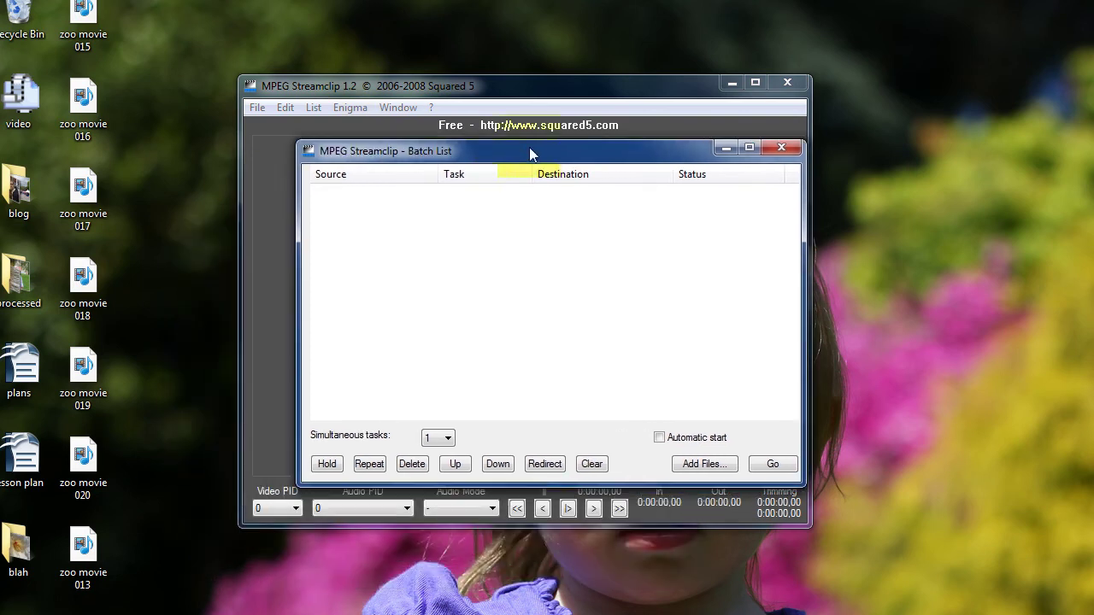
# Step: Add zoo movie 021 through zoo movie 044 to the batch list
pyautogui.click(707, 463)
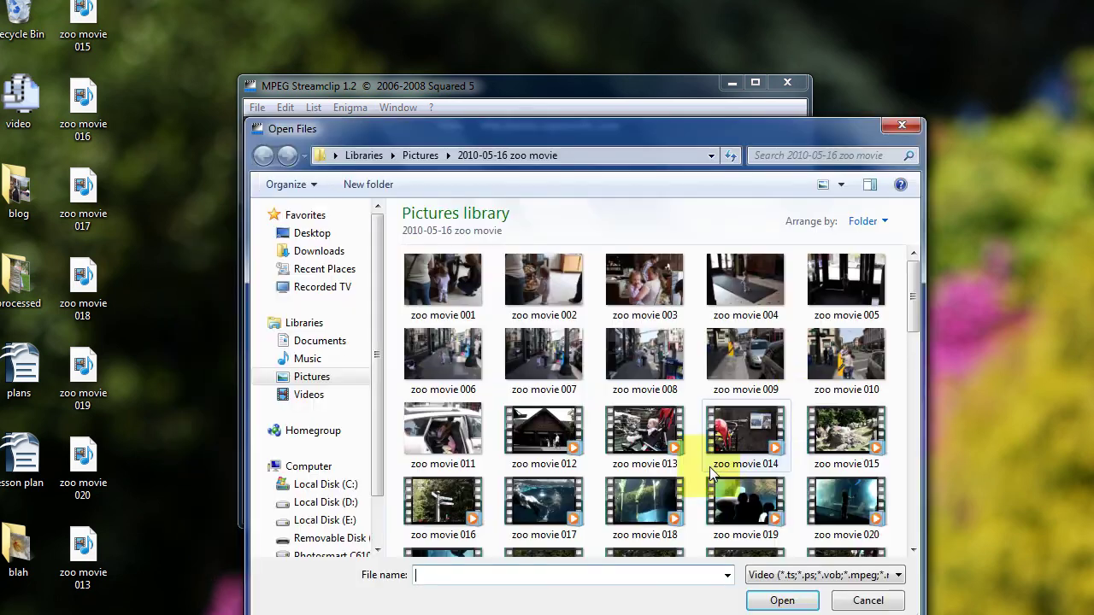
pyautogui.moveTo(913, 305); pyautogui.dragTo(926, 344)
pyautogui.click(440, 407)
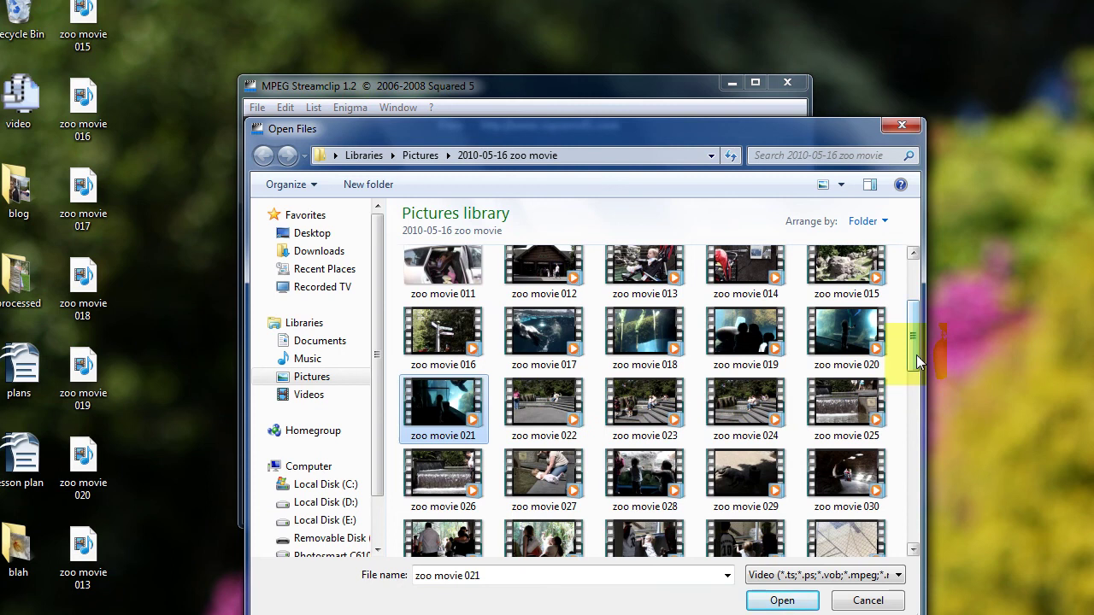
pyautogui.moveTo(916, 355); pyautogui.dragTo(917, 437)
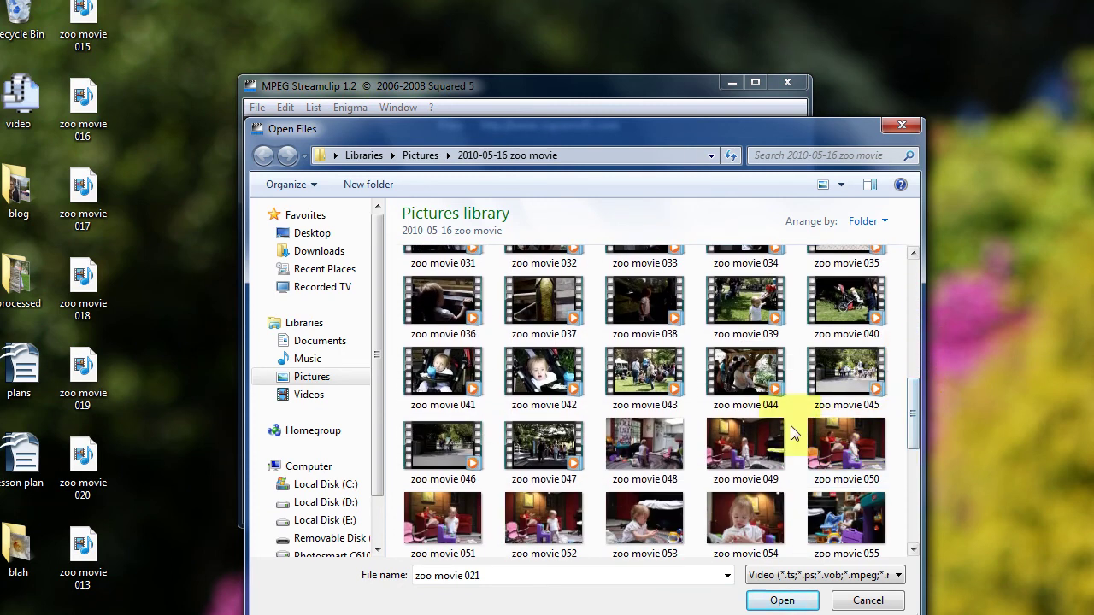
pyautogui.keyDown('shift'); pyautogui.click(756, 392); pyautogui.keyUp('shift')
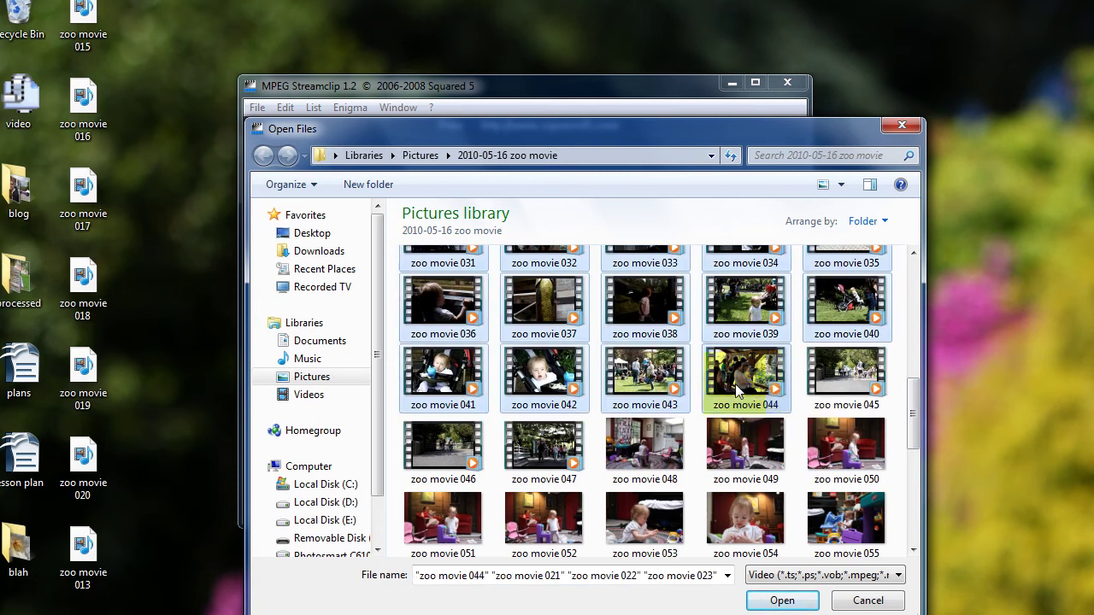
pyautogui.click(788, 603)
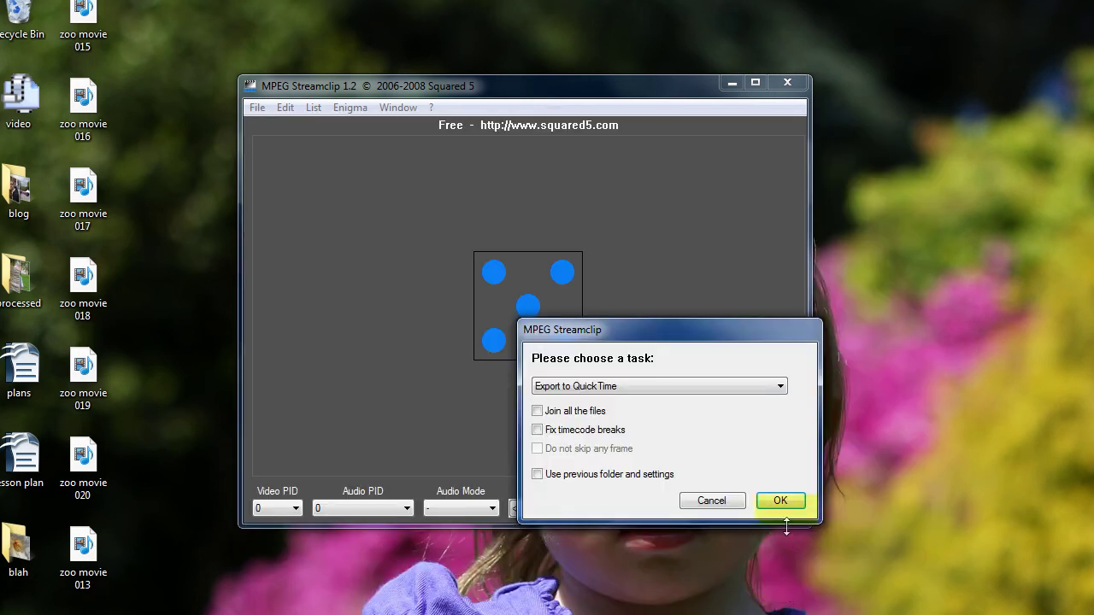
# Step: Keep Export to QuickTime as the batch task and choose the Desktop as the output folder
pyautogui.click(769, 384)
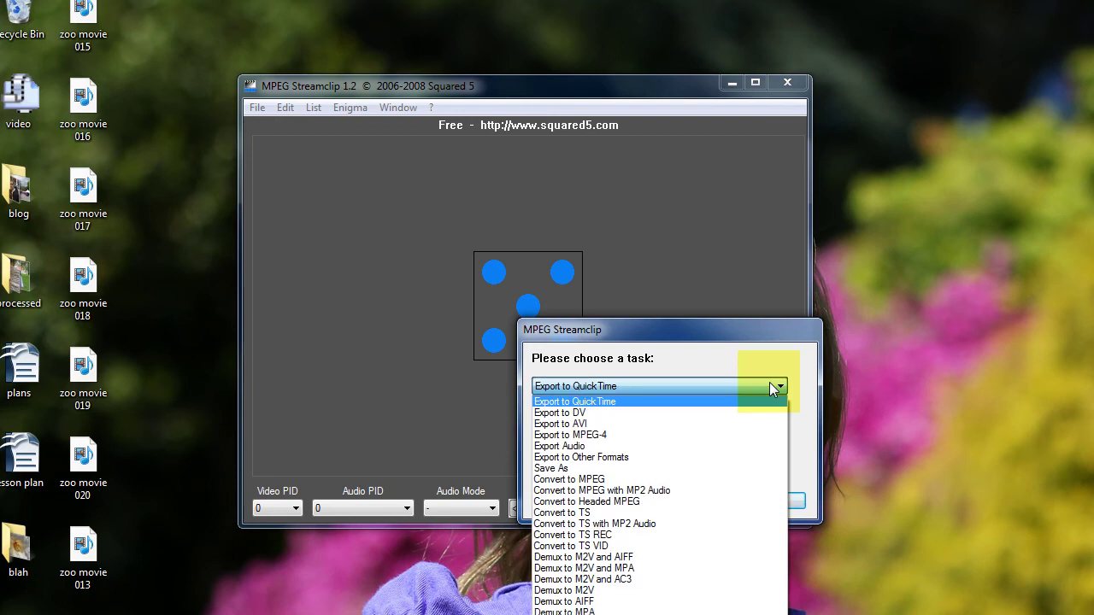
pyautogui.click(731, 402)
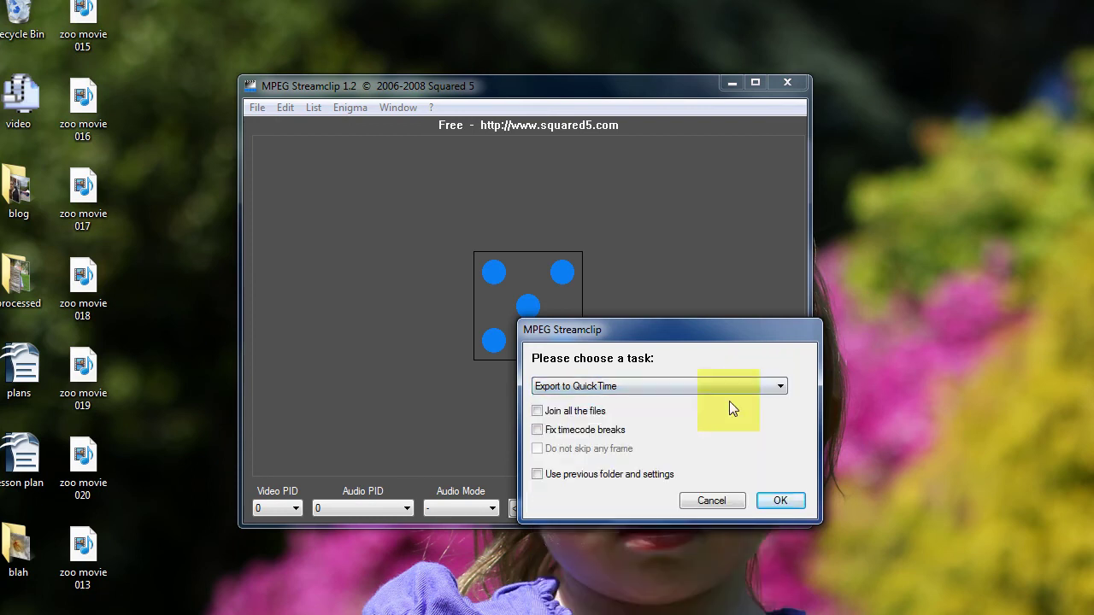
pyautogui.click(781, 501)
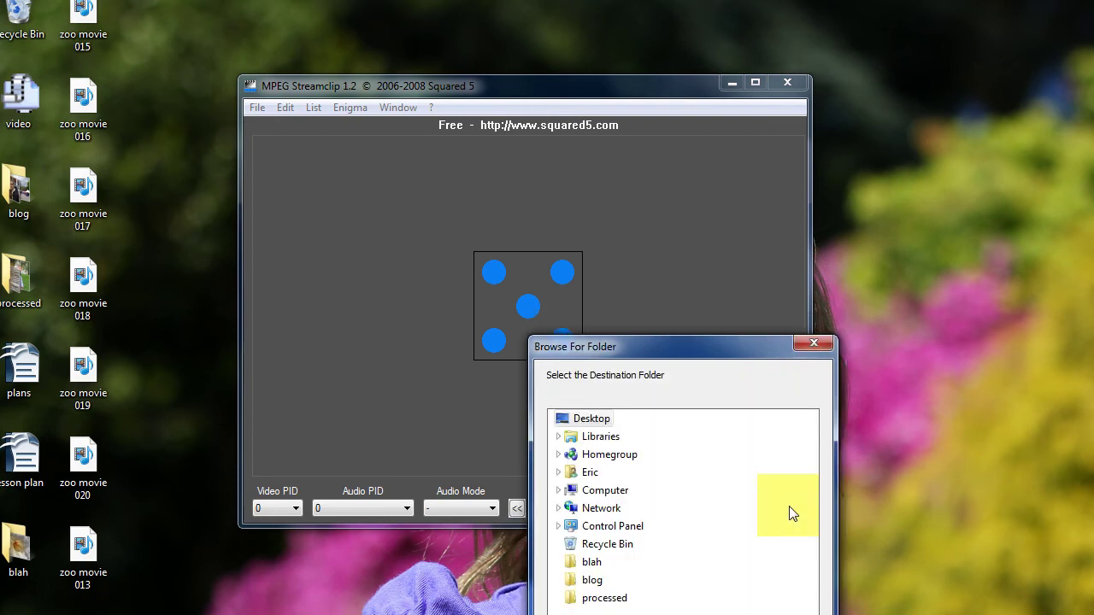
pyautogui.moveTo(684, 342); pyautogui.dragTo(294, 138)
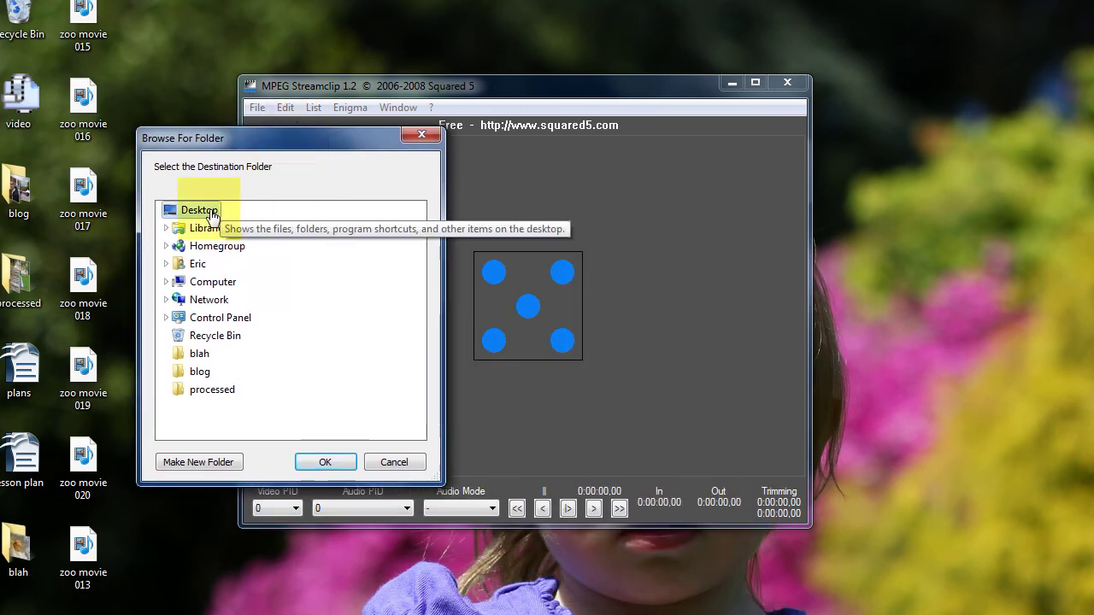
pyautogui.click(329, 461)
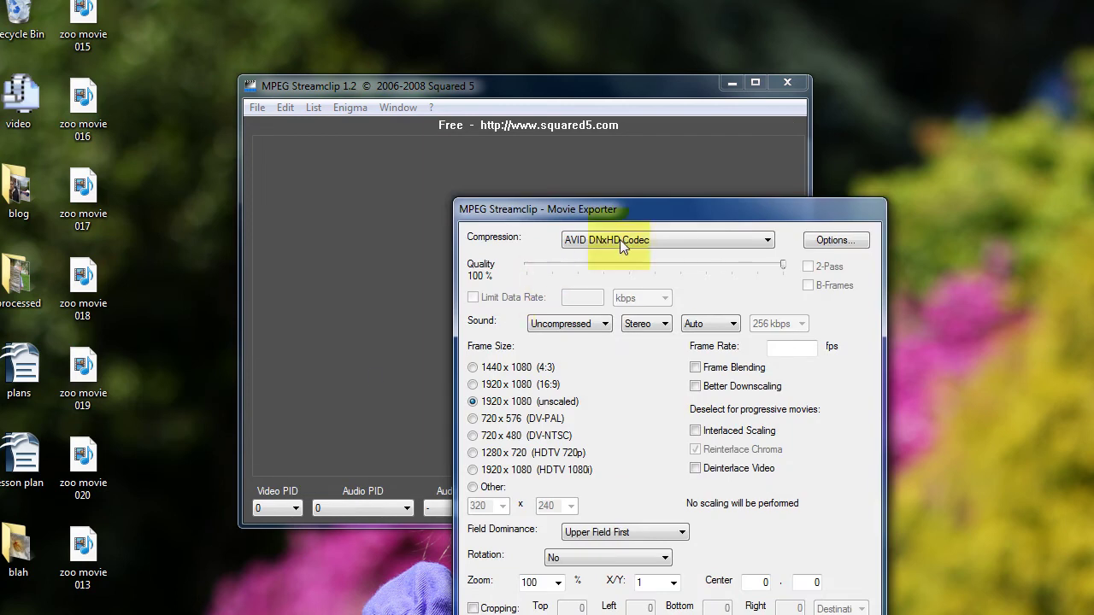
# Step: Set the Movie Exporter compression to the AVID DNxHD Codec
pyautogui.moveTo(663, 216); pyautogui.dragTo(538, 85)
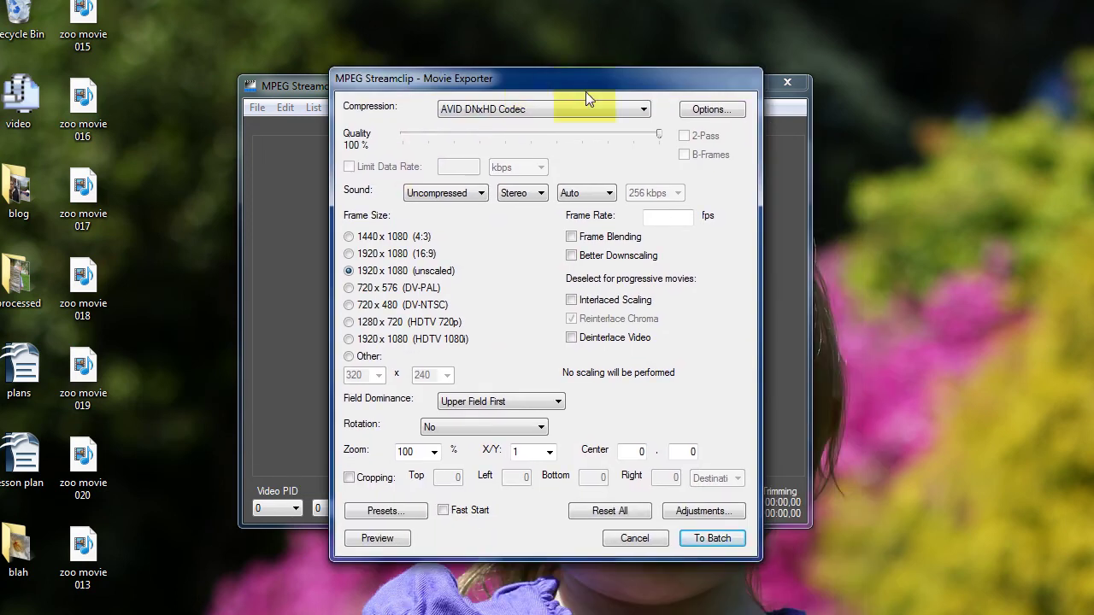
pyautogui.click(644, 109)
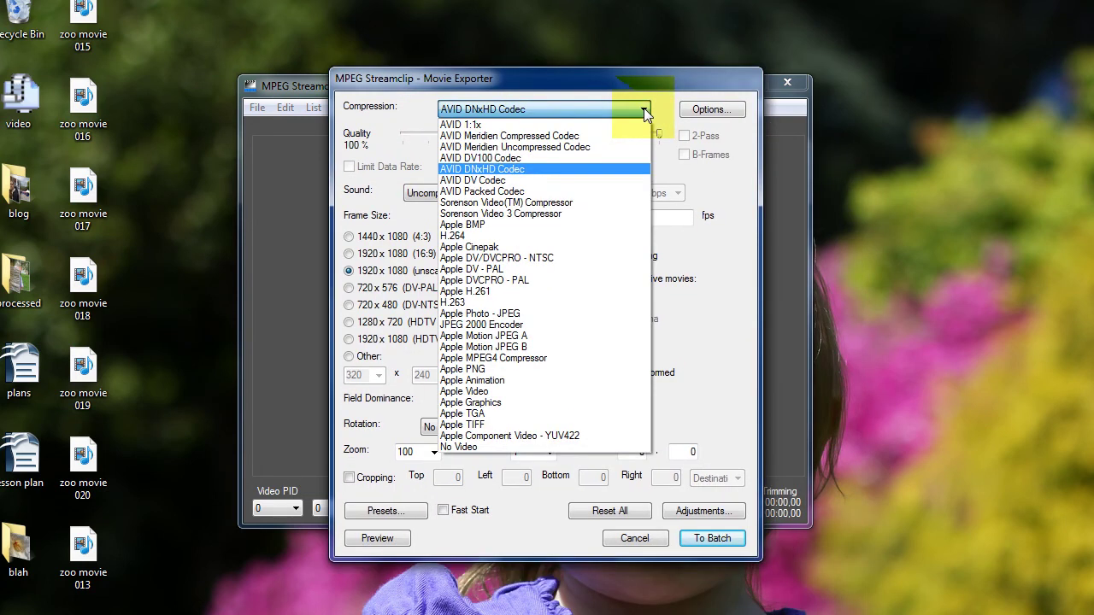
pyautogui.click(618, 169)
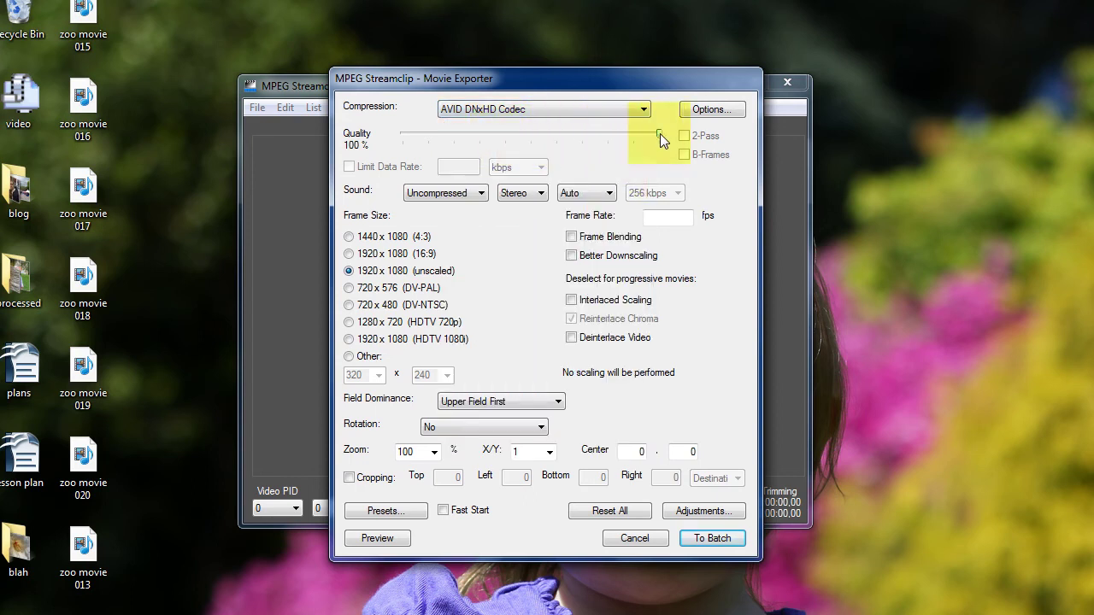
# Step: Choose the 1080p/23.976 DNxHD 175 10-bit preset in the DNxHD codec options
pyautogui.click(711, 110)
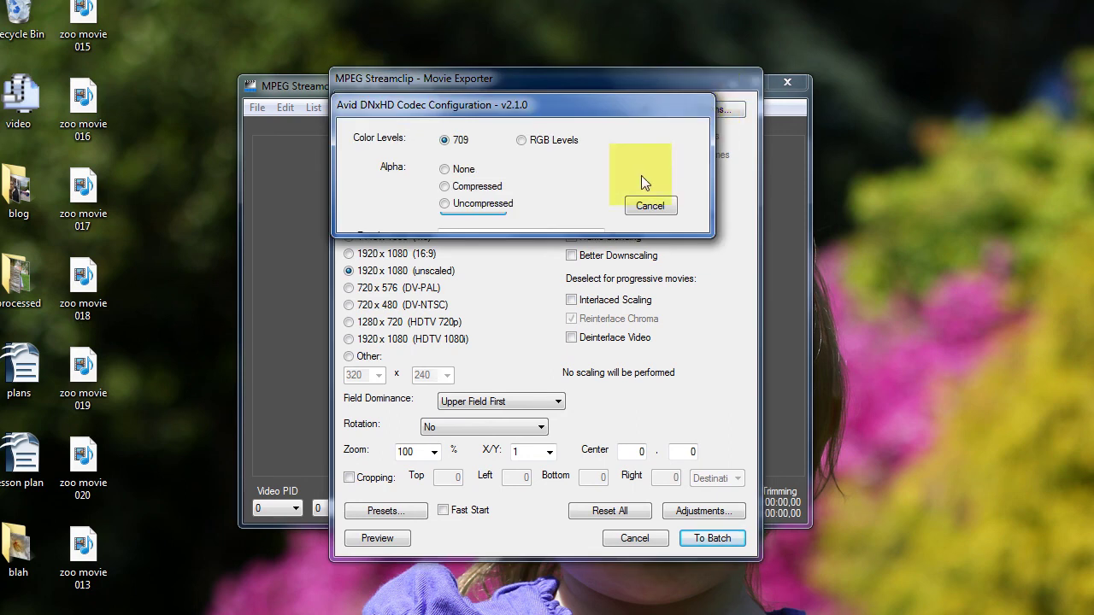
pyautogui.click(535, 231)
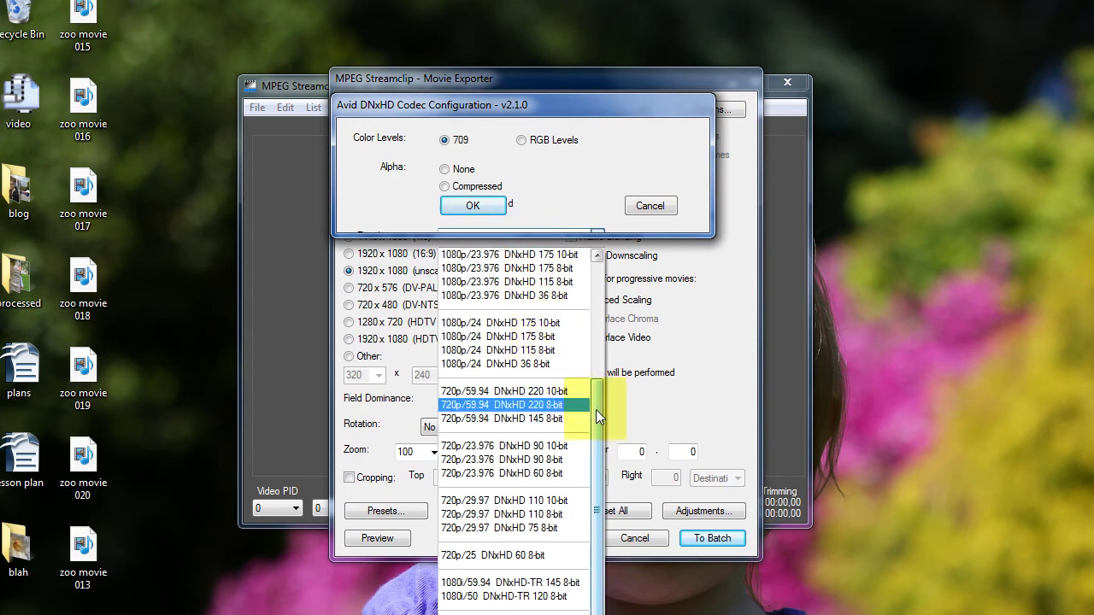
pyautogui.moveTo(596, 410); pyautogui.dragTo(597, 356)
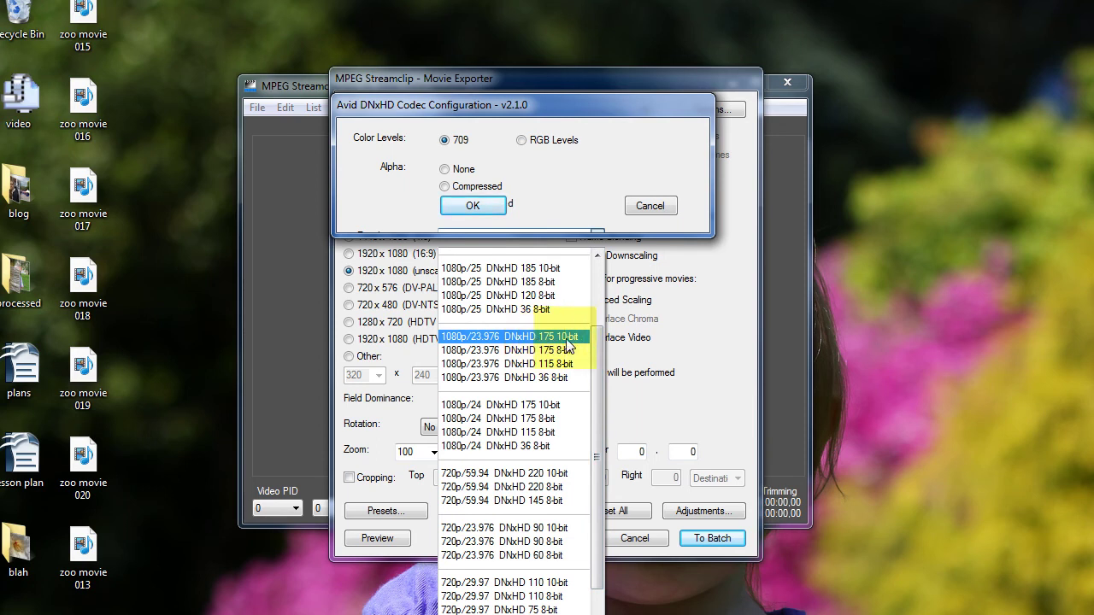
pyautogui.click(511, 338)
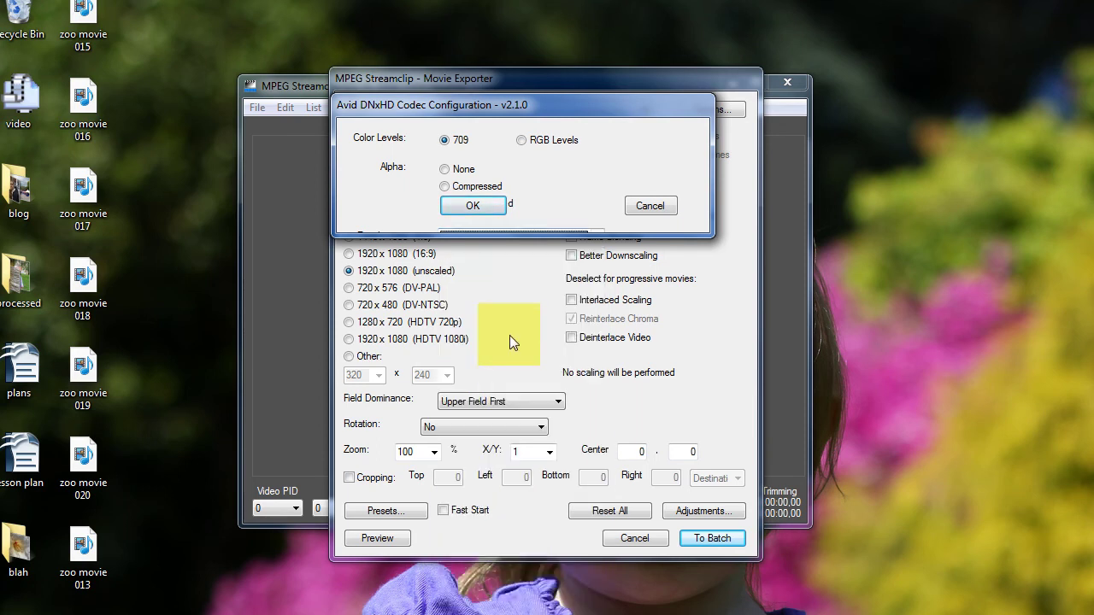
pyautogui.click(473, 207)
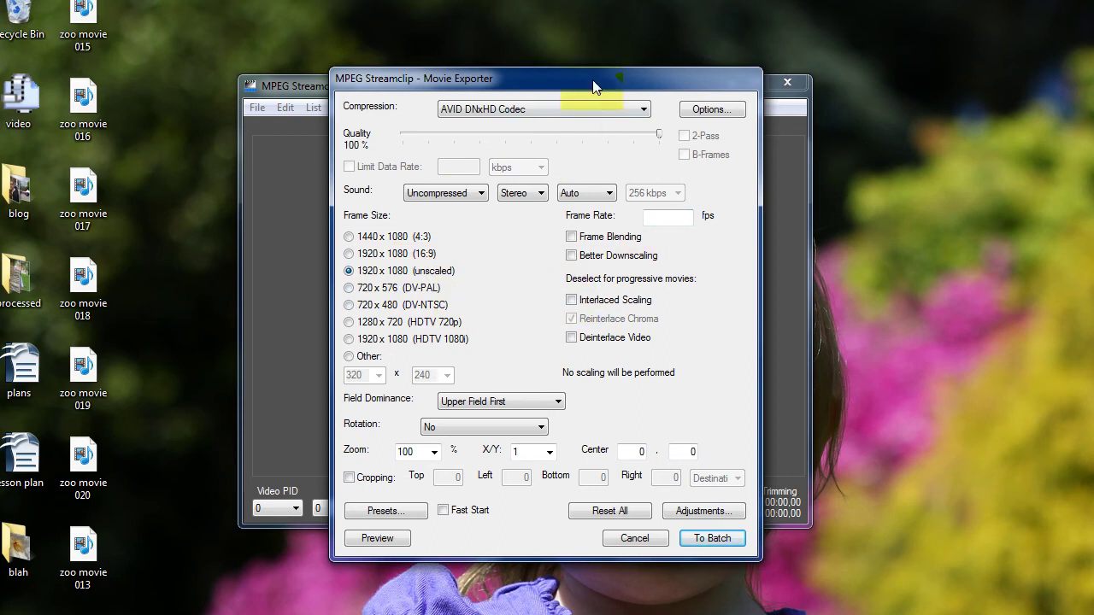
pyautogui.moveTo(596, 77); pyautogui.dragTo(585, 66)
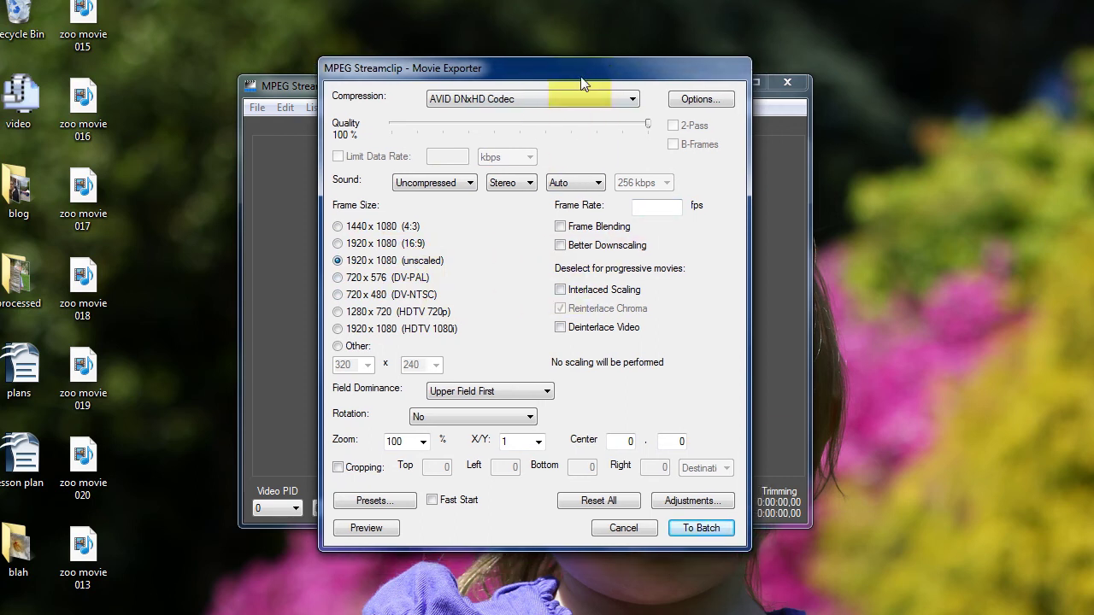
pyautogui.click(714, 527)
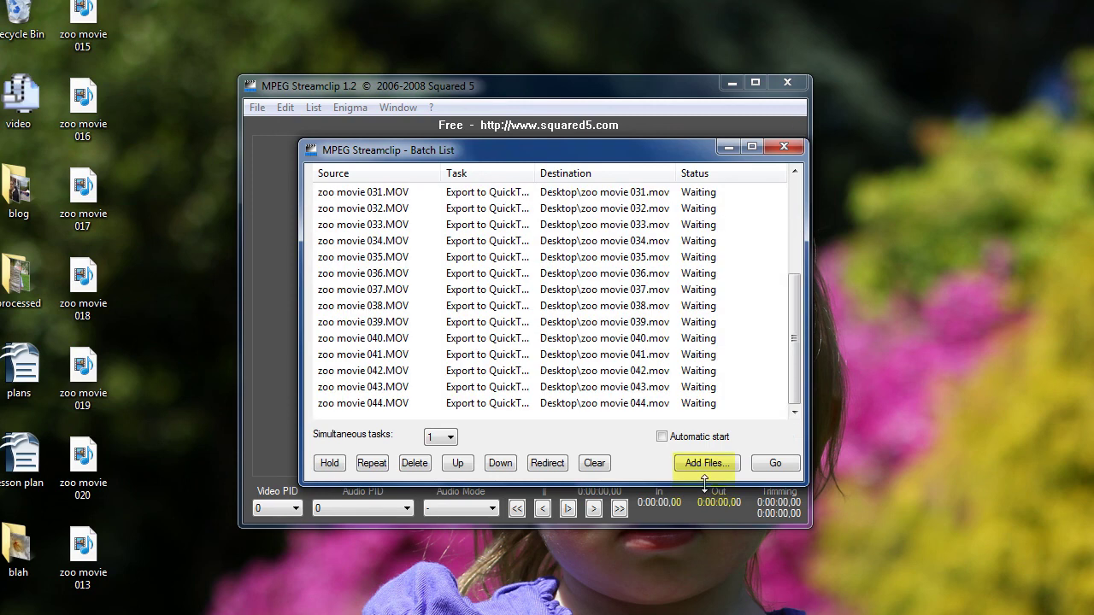
# Step: Start encoding the queued zoo movies to the Desktop, beginning with zoo movie 021
pyautogui.moveTo(796, 364); pyautogui.dragTo(814, 393)
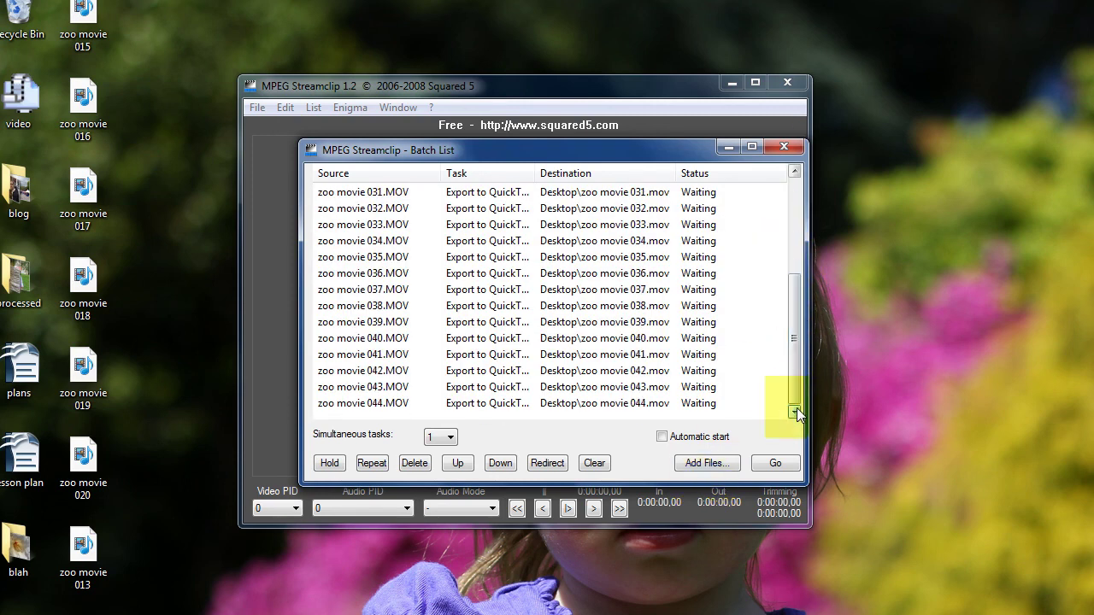
pyautogui.click(791, 463)
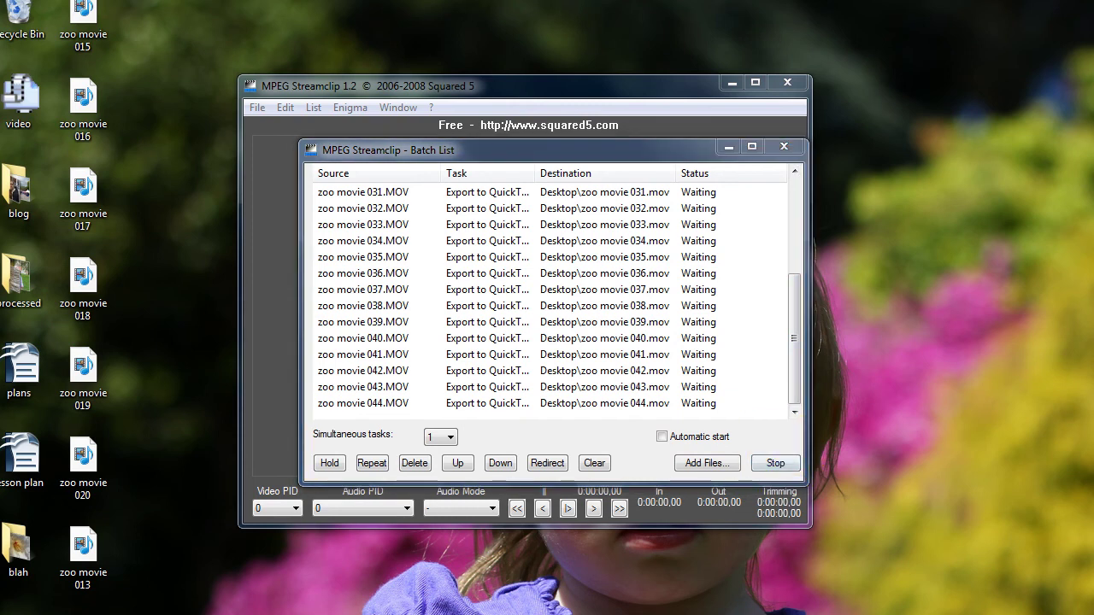
pyautogui.moveTo(961, 463); pyautogui.dragTo(837, 228)
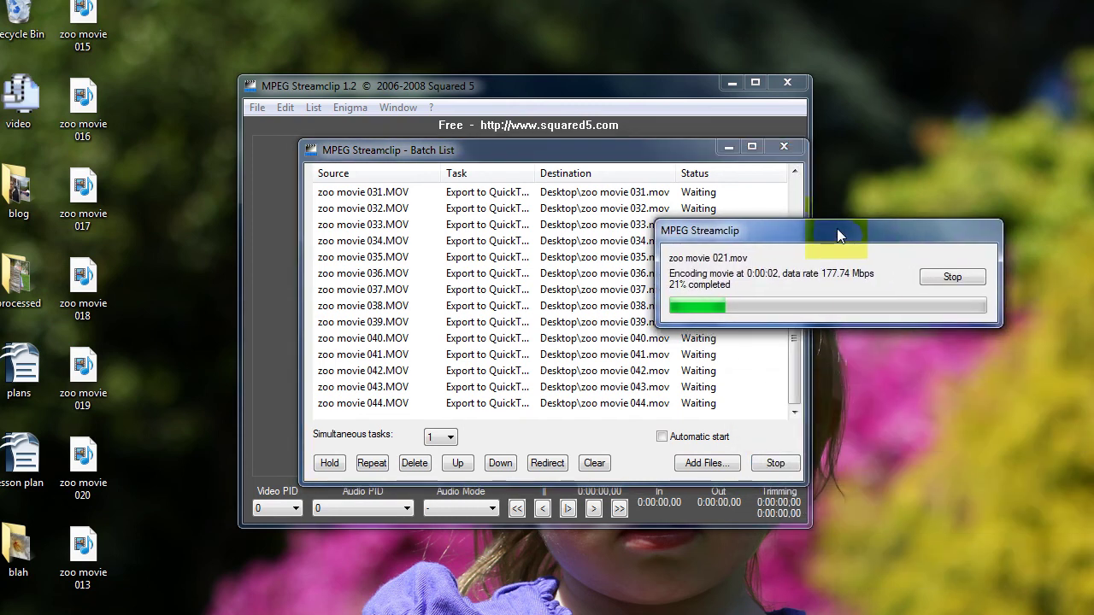